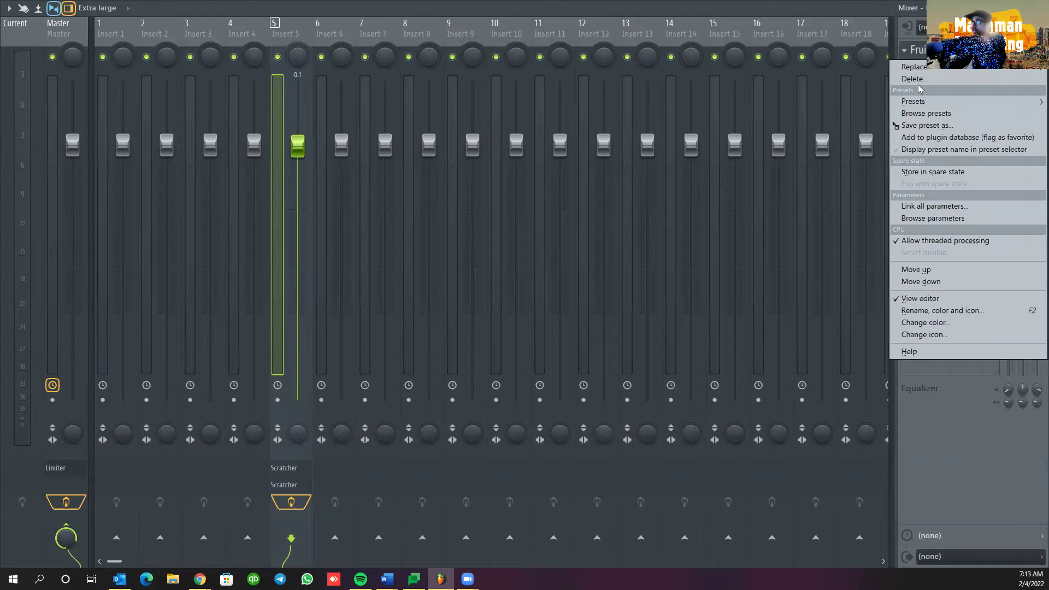
Step: Delete the effect in the first slot of Insert 5 and load Fruity Scratcher into that slot again
{"action": "left_click", "coordinate": [571, 336]}
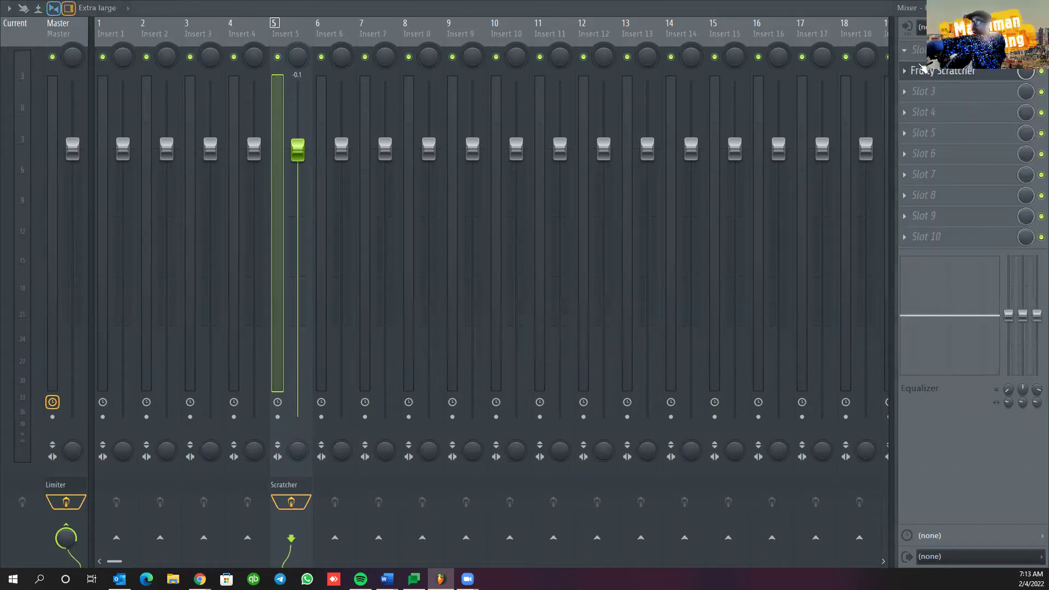
{"action": "left_click", "coordinate": [927, 83]}
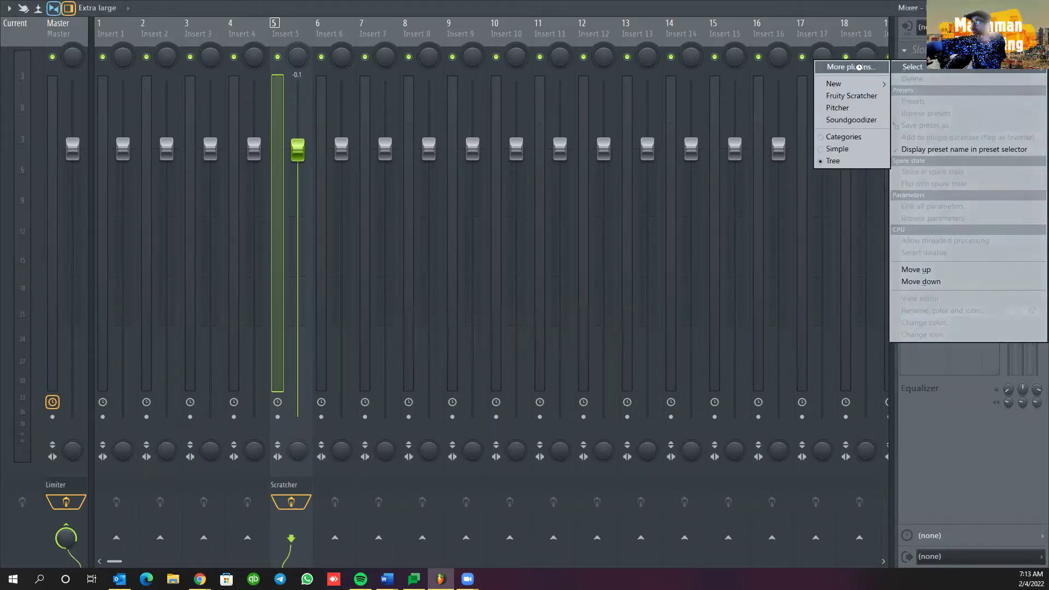
{"action": "left_click", "coordinate": [859, 67]}
{"action": "left_click", "coordinate": [685, 16]}
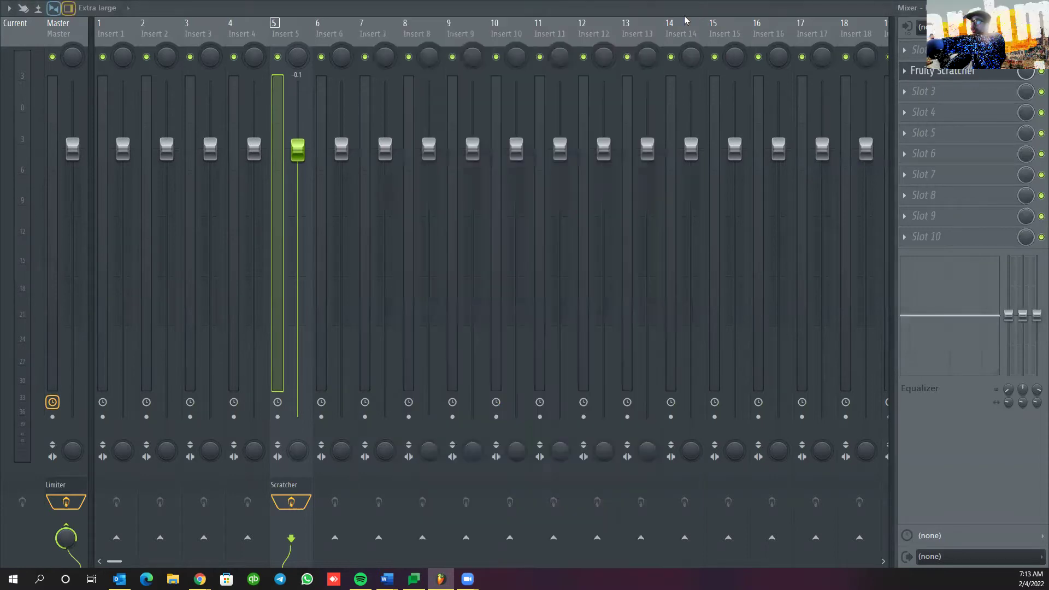
{"action": "left_click", "coordinate": [905, 51]}
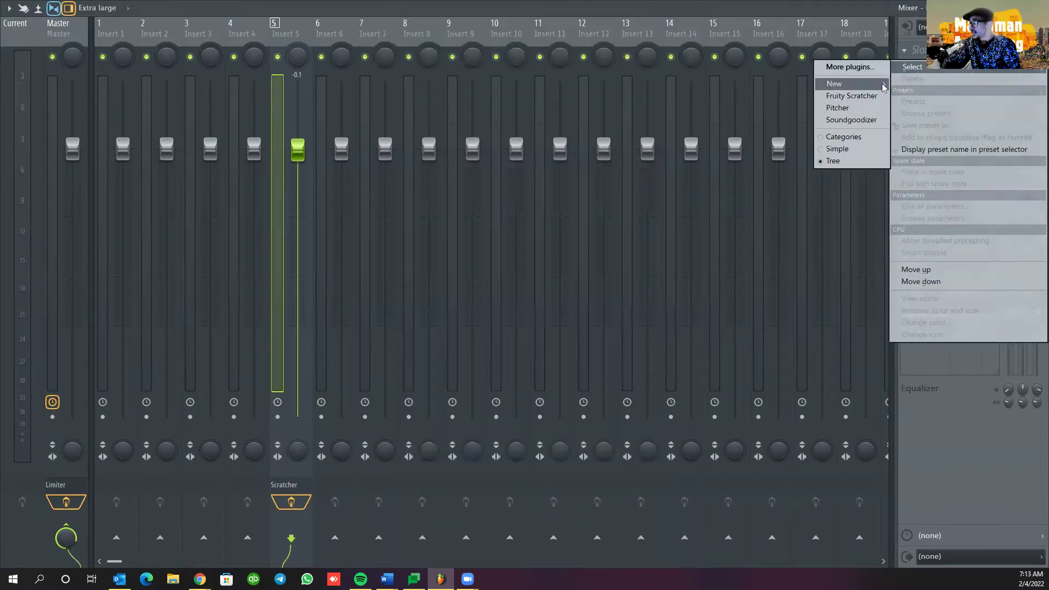
{"action": "left_click", "coordinate": [868, 97]}
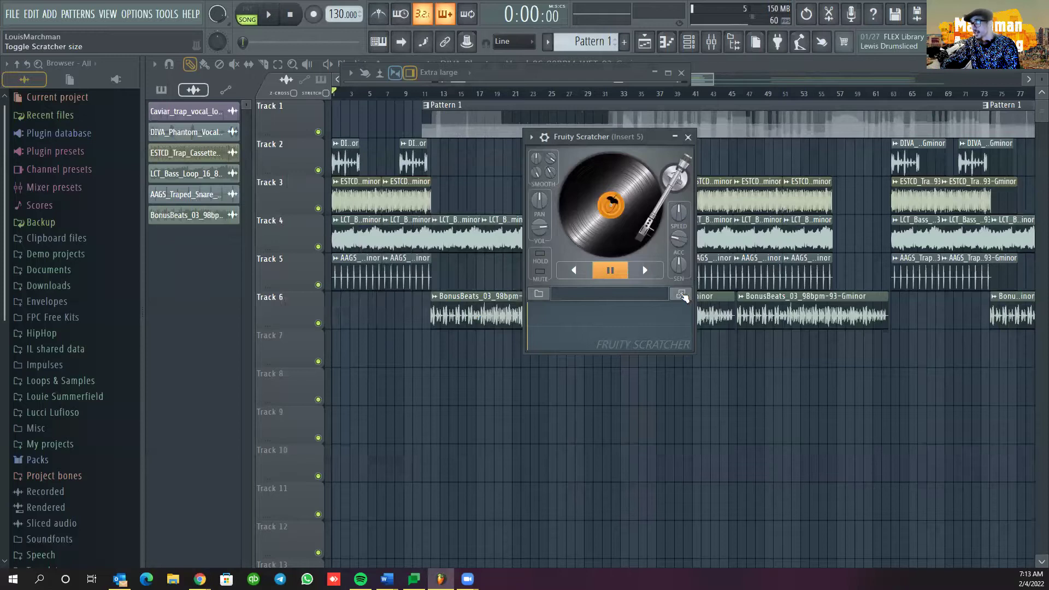
Step: Enlarge the Fruity Scratcher interface and set its window to Detached
{"action": "left_click", "coordinate": [681, 295]}
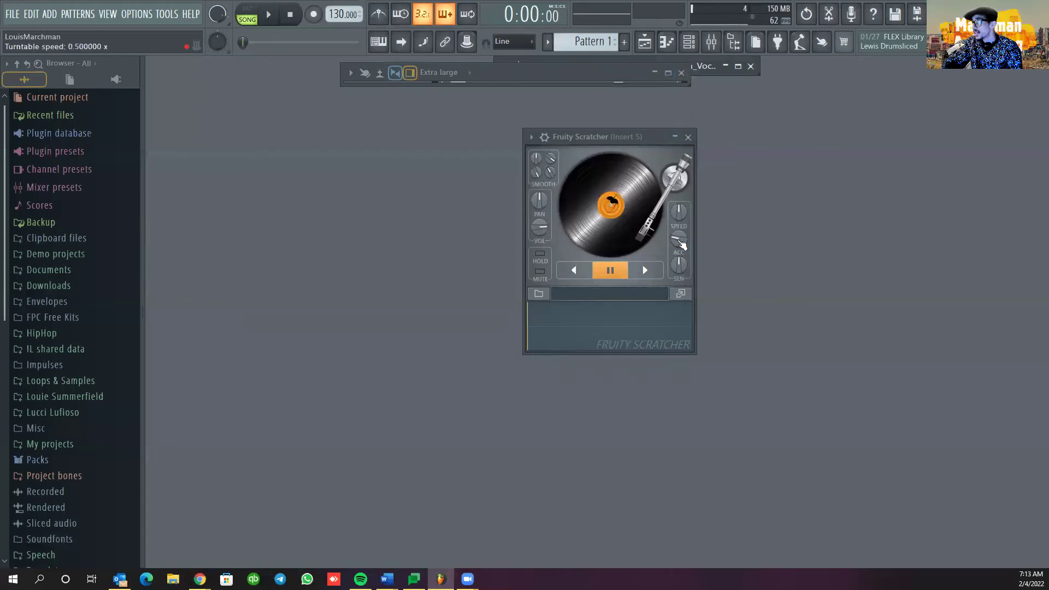
{"action": "left_click", "coordinate": [680, 294]}
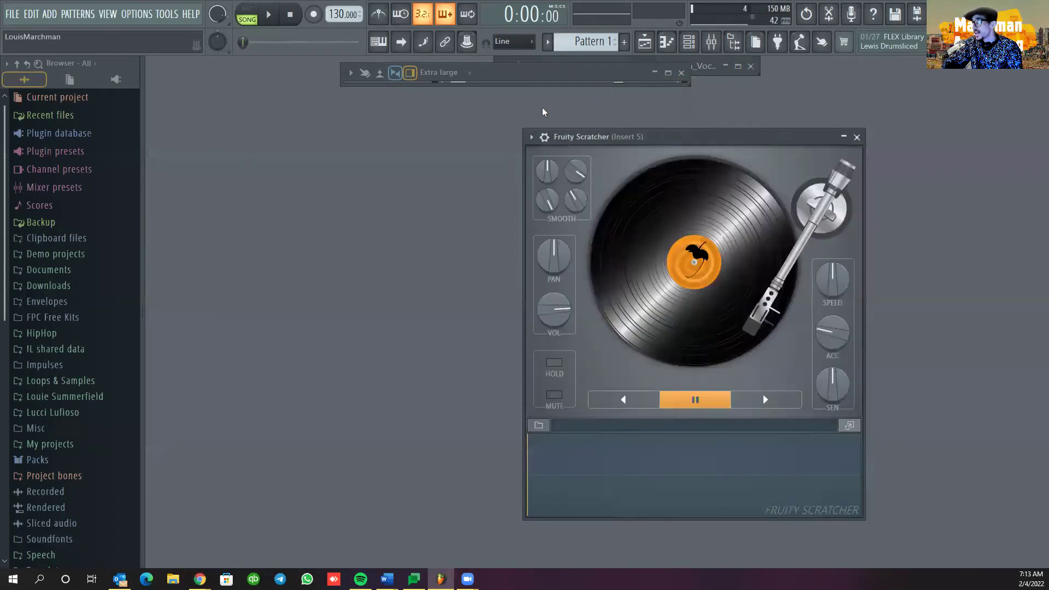
{"action": "left_click", "coordinate": [532, 139]}
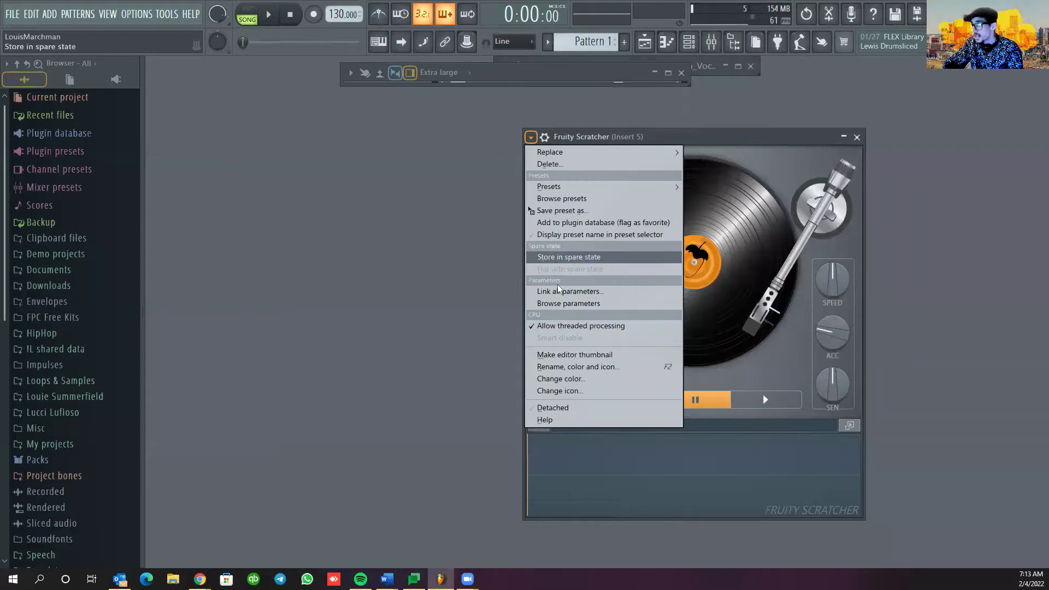
{"action": "left_click", "coordinate": [599, 409]}
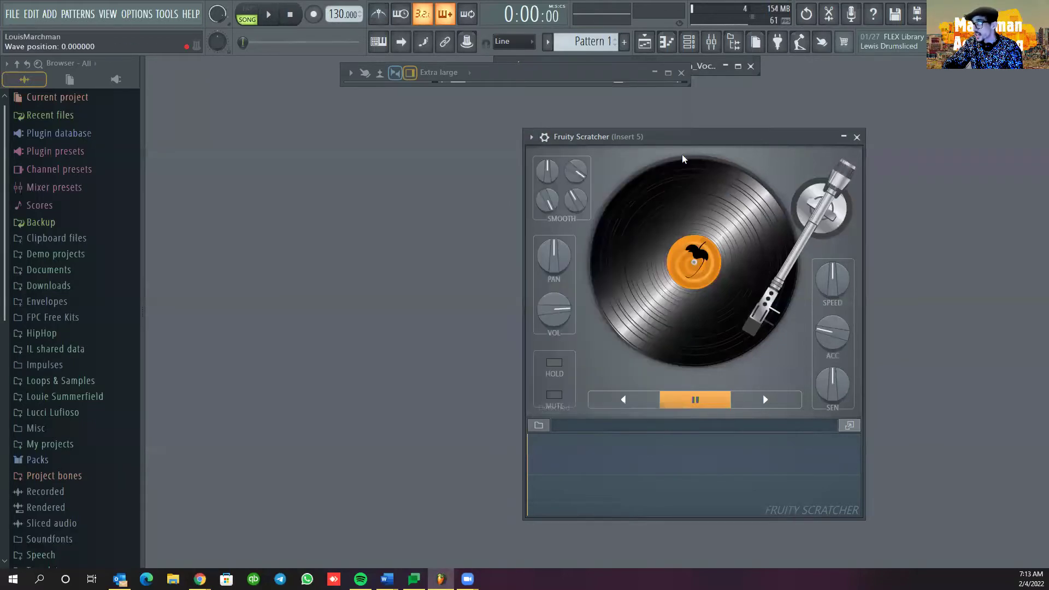
Step: Restore the mixer to its small size, maximize the playlist and place the detached Fruity Scratcher window over it
{"action": "left_click_drag", "start_coordinate": [686, 140], "coordinate": [1, 481]}
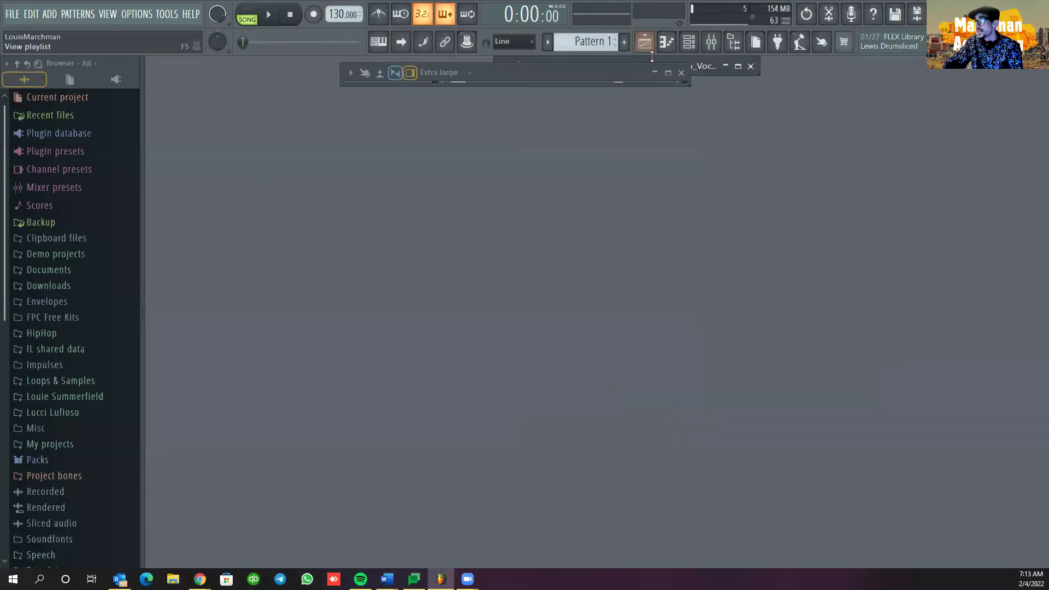
{"action": "left_click", "coordinate": [669, 76]}
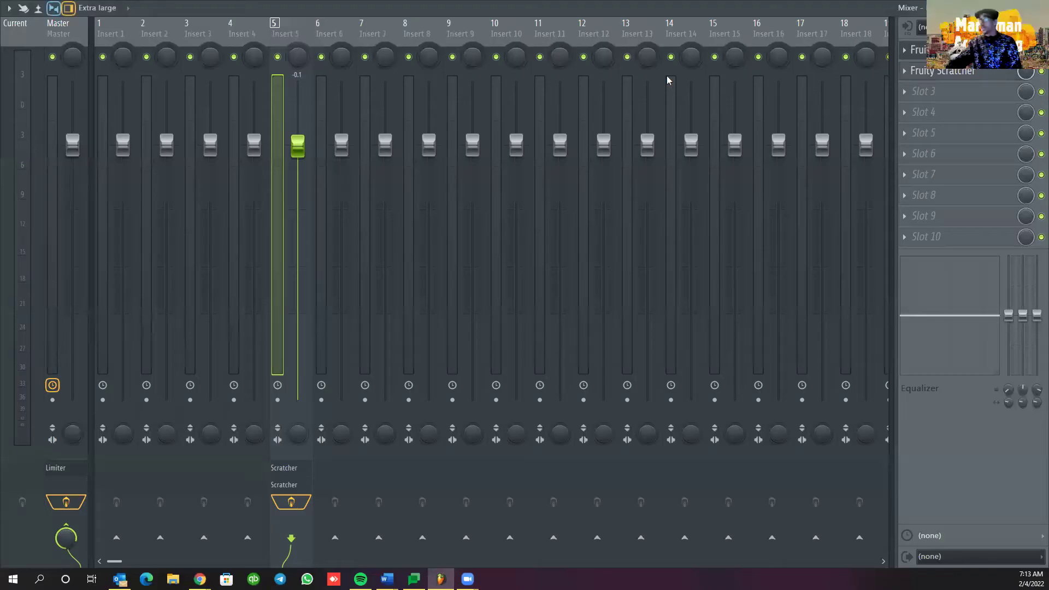
{"action": "left_click", "coordinate": [1027, 8]}
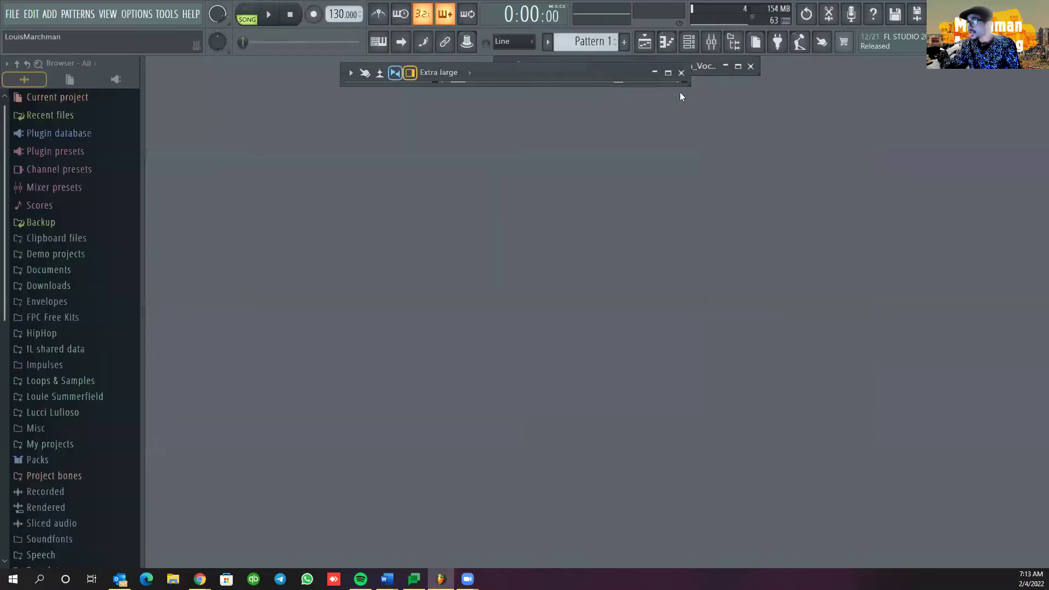
{"action": "left_click", "coordinate": [669, 75]}
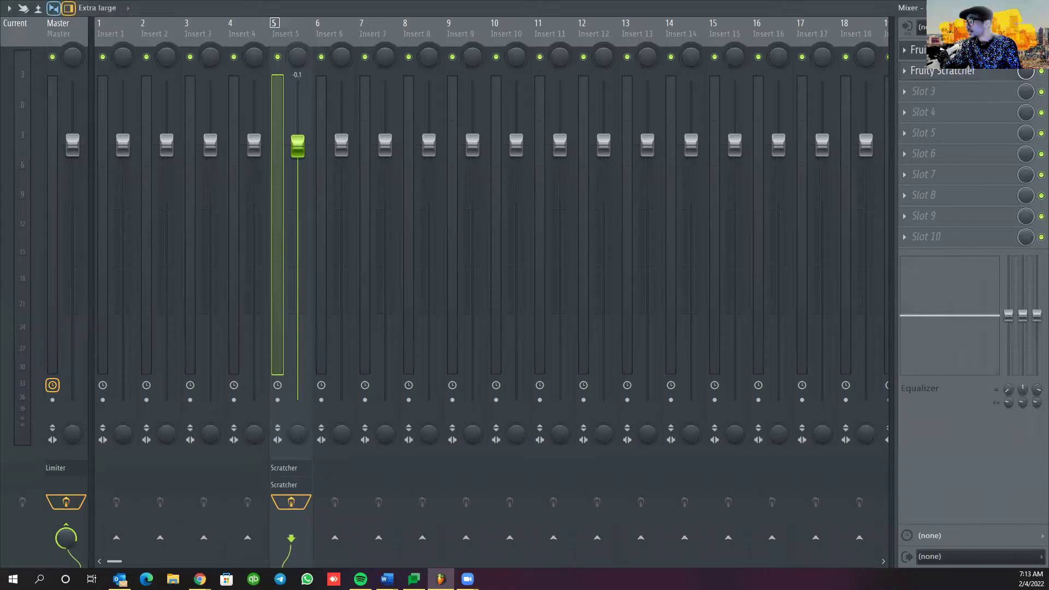
{"action": "left_click", "coordinate": [1028, 7]}
{"action": "left_click", "coordinate": [739, 67]}
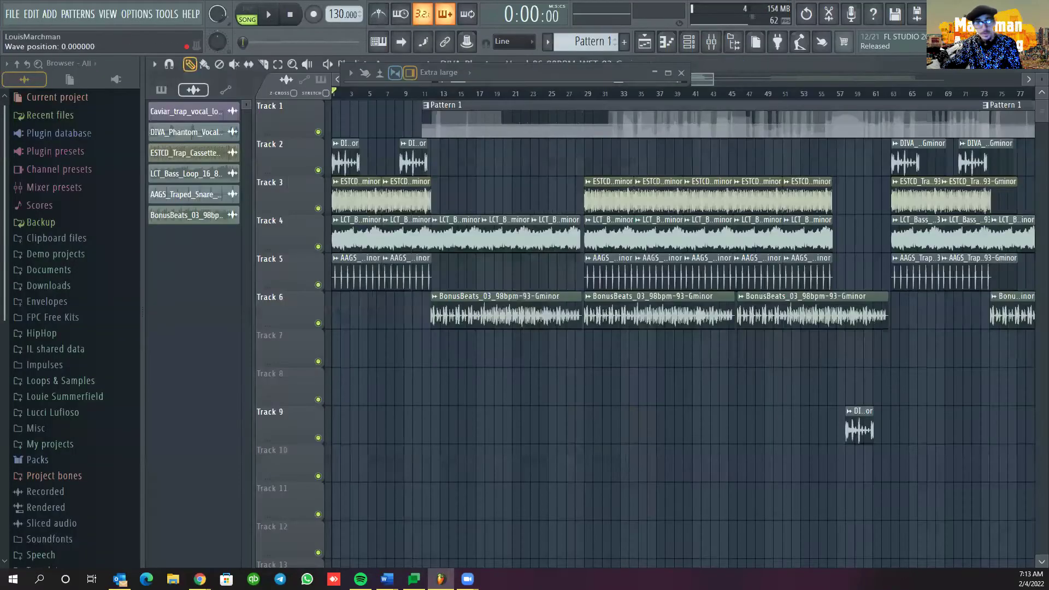
{"action": "left_click_drag", "start_coordinate": [164, 354], "coordinate": [603, 122]}
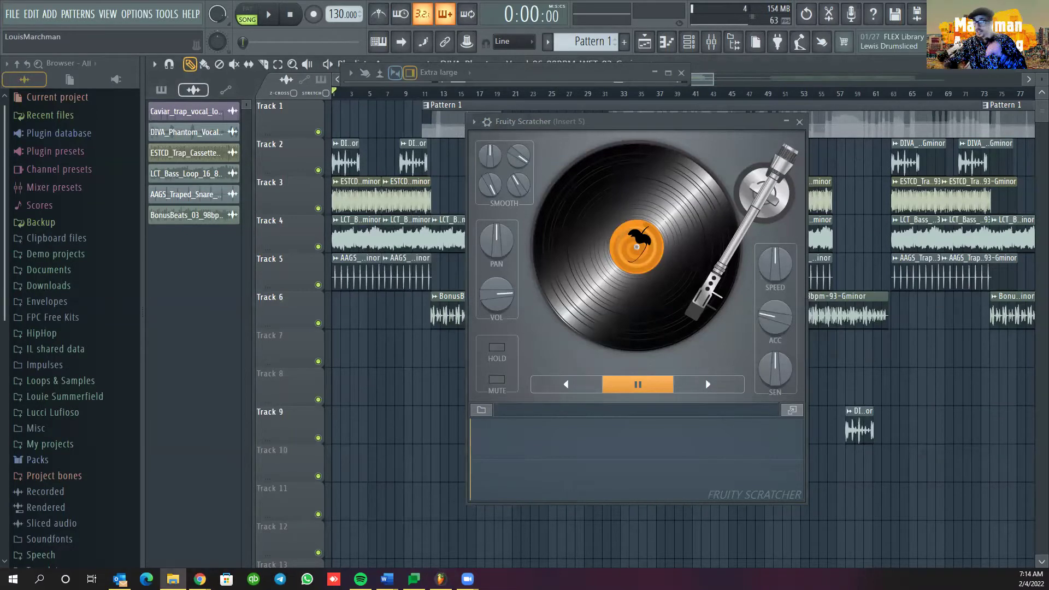
Step: Load "Damn Son Where'd You Find This - QuickSounds.com" from File Explorer's recent files into Fruity Scratcher and minimize File Explorer
{"action": "left_click", "coordinate": [173, 579]}
{"action": "scroll", "coordinate": [300, 203], "scroll_direction": "down", "scroll_amount": 4}
{"action": "scroll", "coordinate": [316, 206], "scroll_direction": "up", "scroll_amount": 2}
{"action": "scroll", "coordinate": [328, 241], "scroll_direction": "down", "scroll_amount": 4}
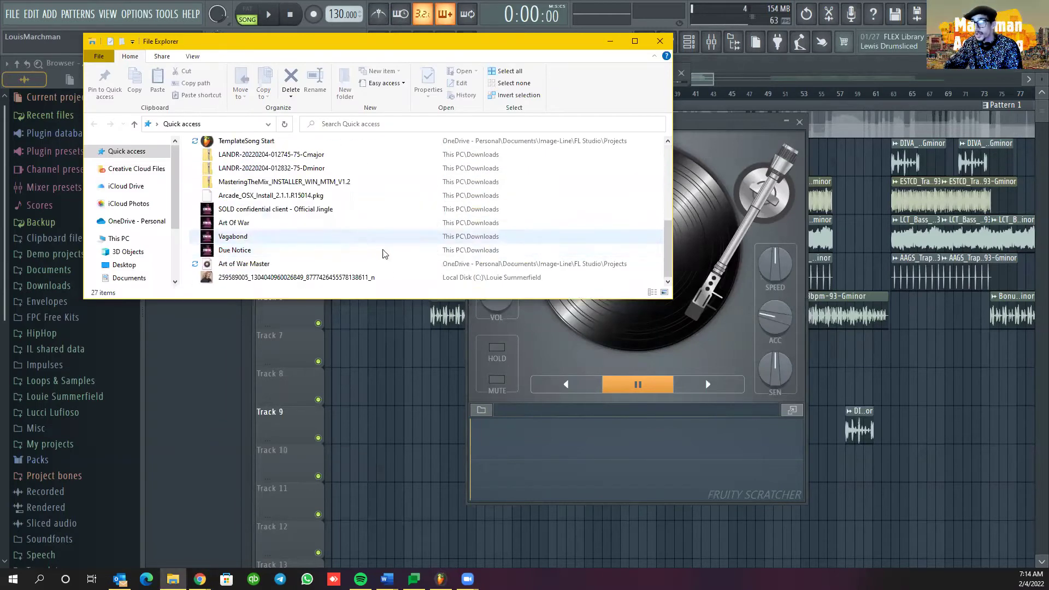
{"action": "scroll", "coordinate": [384, 255], "scroll_direction": "up", "scroll_amount": 6}
{"action": "scroll", "coordinate": [349, 241], "scroll_direction": "down", "scroll_amount": 3}
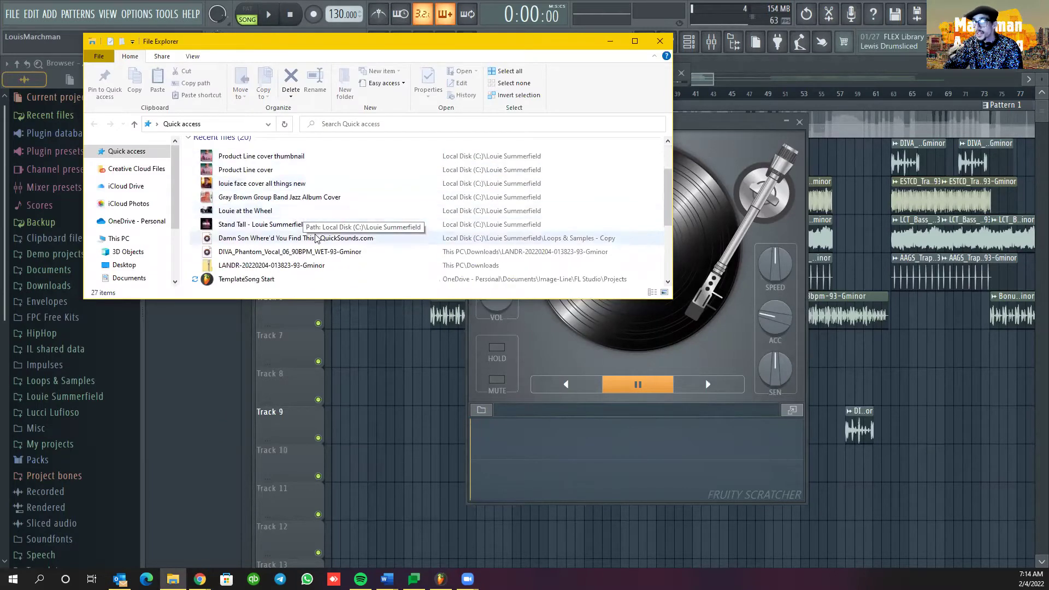
{"action": "scroll", "coordinate": [315, 236], "scroll_direction": "down", "scroll_amount": 2}
{"action": "left_click", "coordinate": [281, 184]}
{"action": "left_click_drag", "start_coordinate": [282, 184], "coordinate": [594, 430]}
{"action": "left_click", "coordinate": [611, 41]}
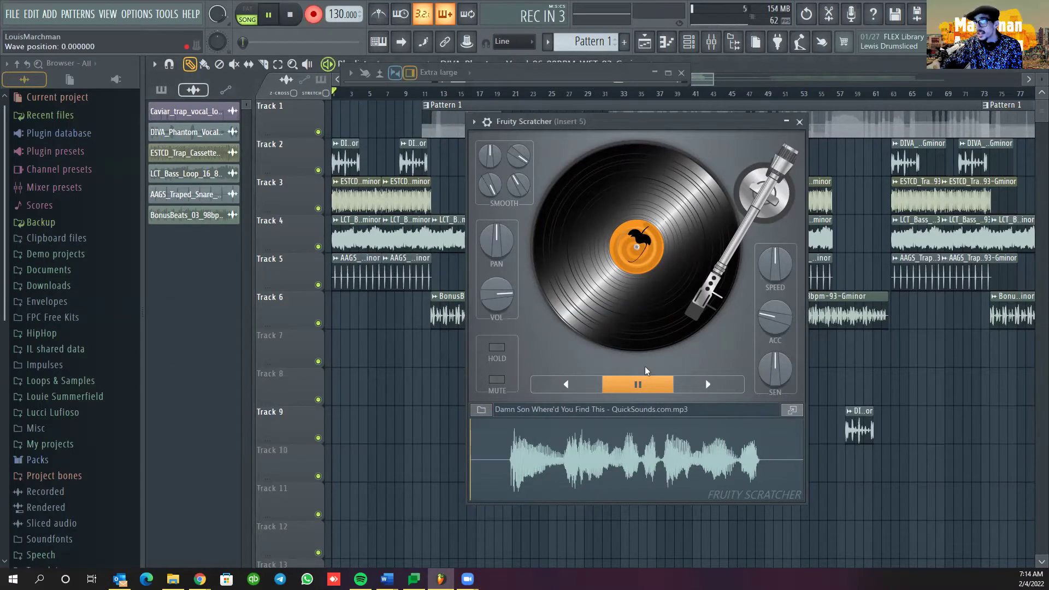
Step: Play the vocal sample forward and in reverse on the turntable and scratch the record while the song records
{"action": "left_click", "coordinate": [711, 386]}
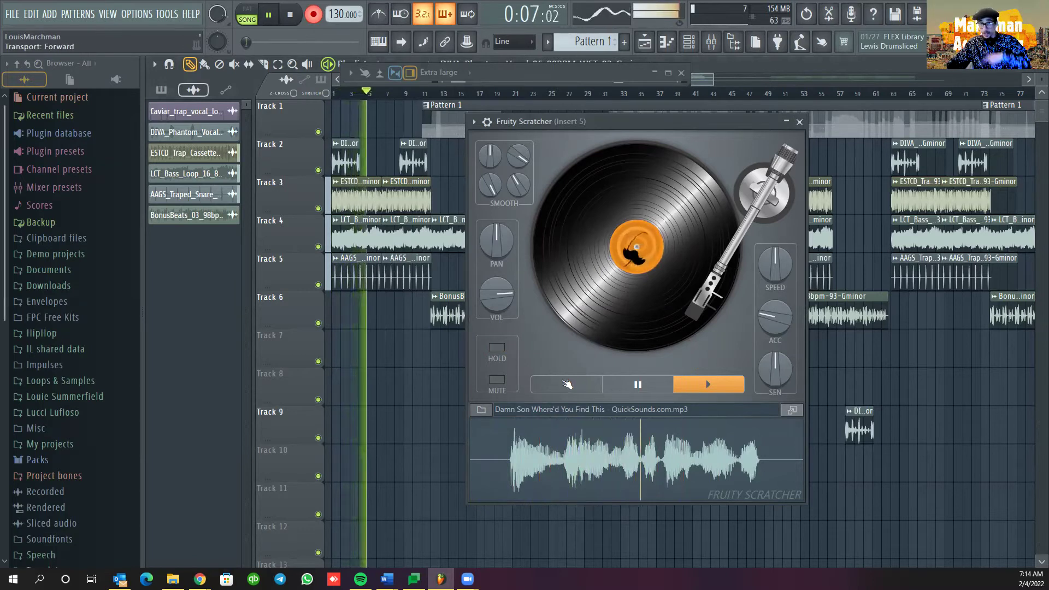
{"action": "left_click", "coordinate": [566, 384]}
{"action": "left_click", "coordinate": [708, 384]}
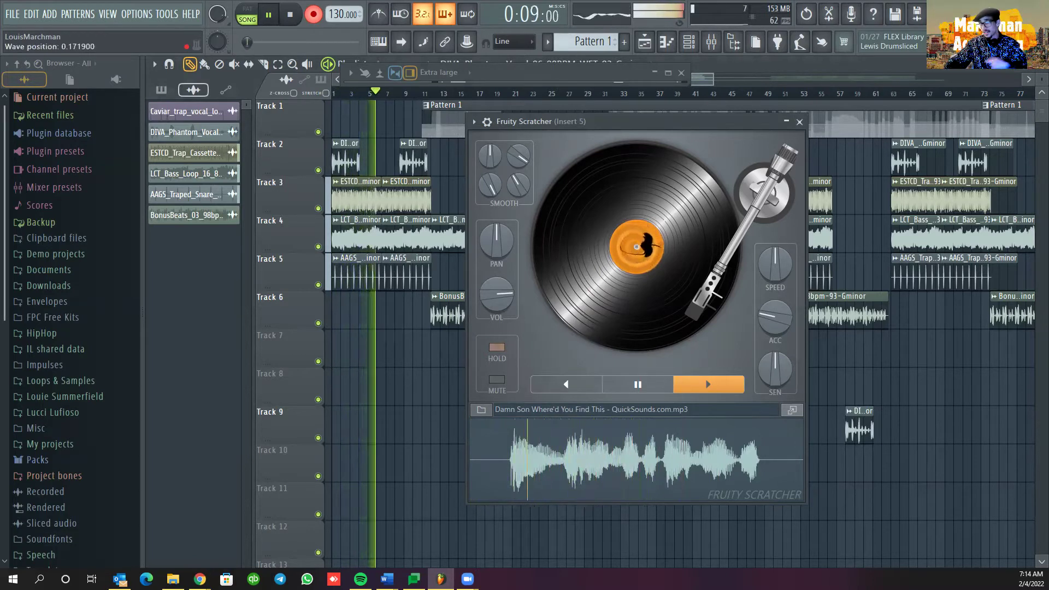
{"action": "mouse_move", "coordinate": [575, 261]}
{"action": "left_mouse_down"}
{"action": "mouse_move", "coordinate": [576, 247]}
{"action": "mouse_move", "coordinate": [581, 258]}
{"action": "left_mouse_up"}
{"action": "left_click", "coordinate": [568, 384]}
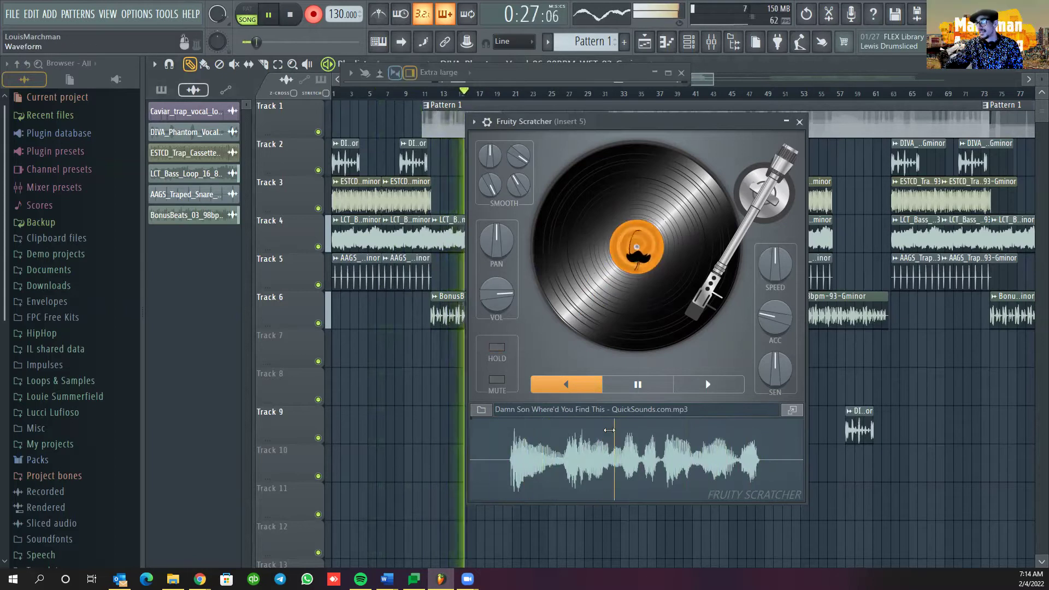
{"action": "left_click", "coordinate": [637, 384]}
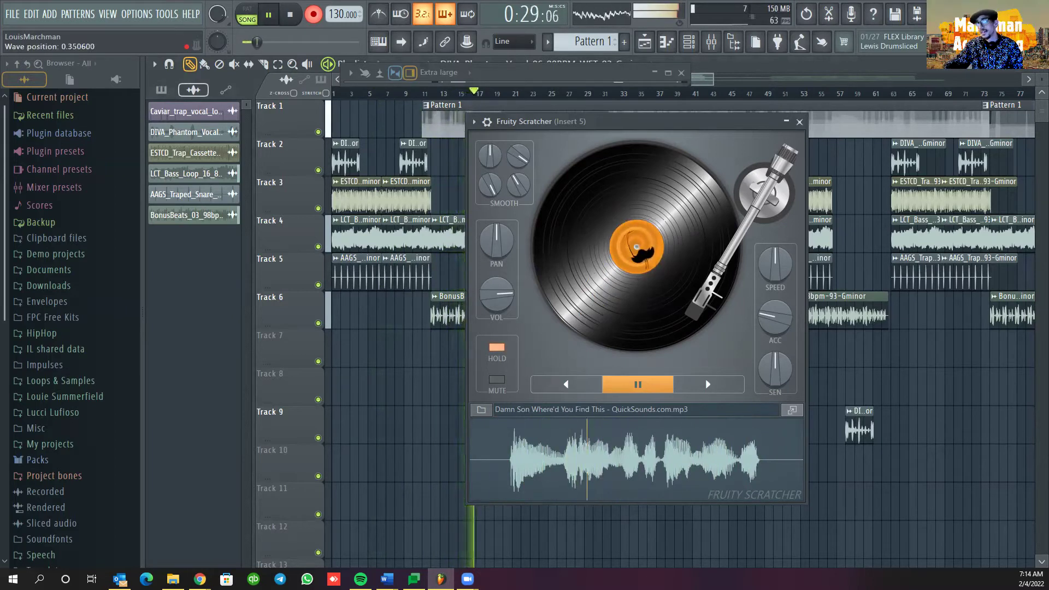
{"action": "left_click", "coordinate": [709, 385]}
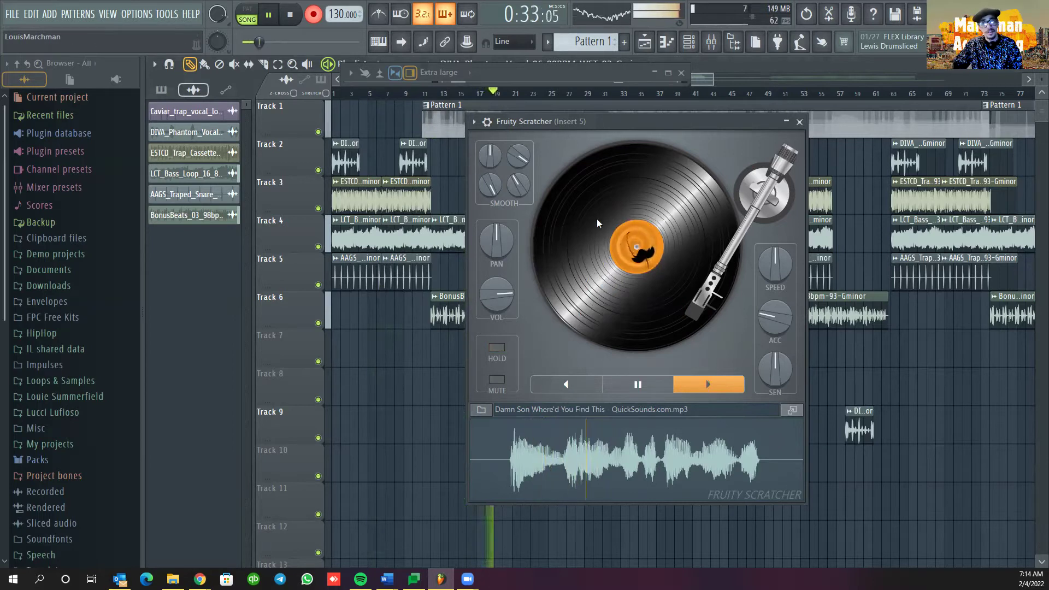
Step: Move the Fruity Scratcher window clear of the later playlist clips and keep scratching the vocal sample, alternating reverse and forward playback
{"action": "left_click_drag", "start_coordinate": [618, 127], "coordinate": [274, 132]}
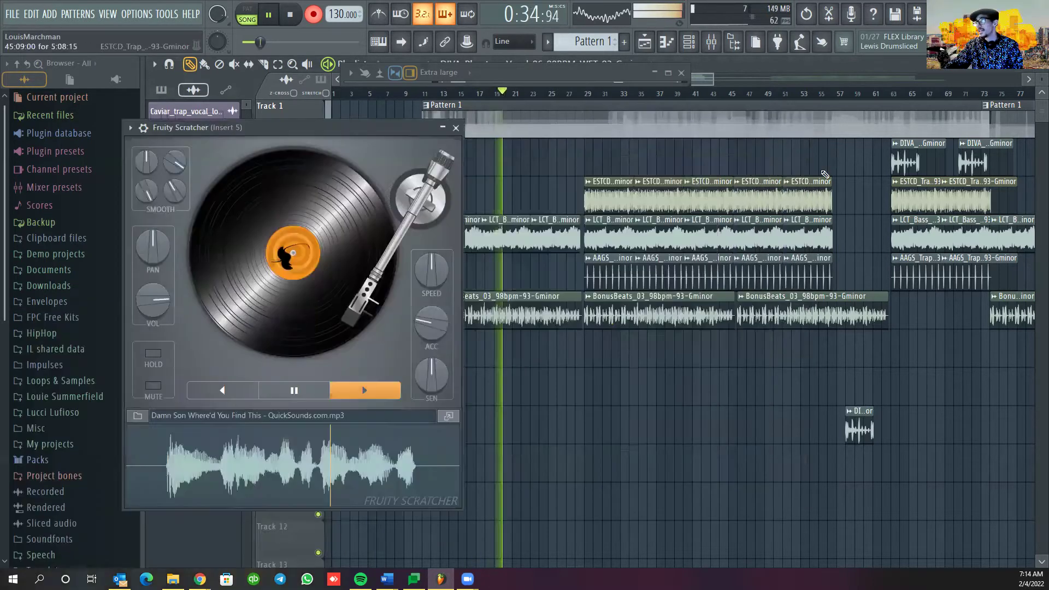
{"action": "left_click", "coordinate": [252, 465]}
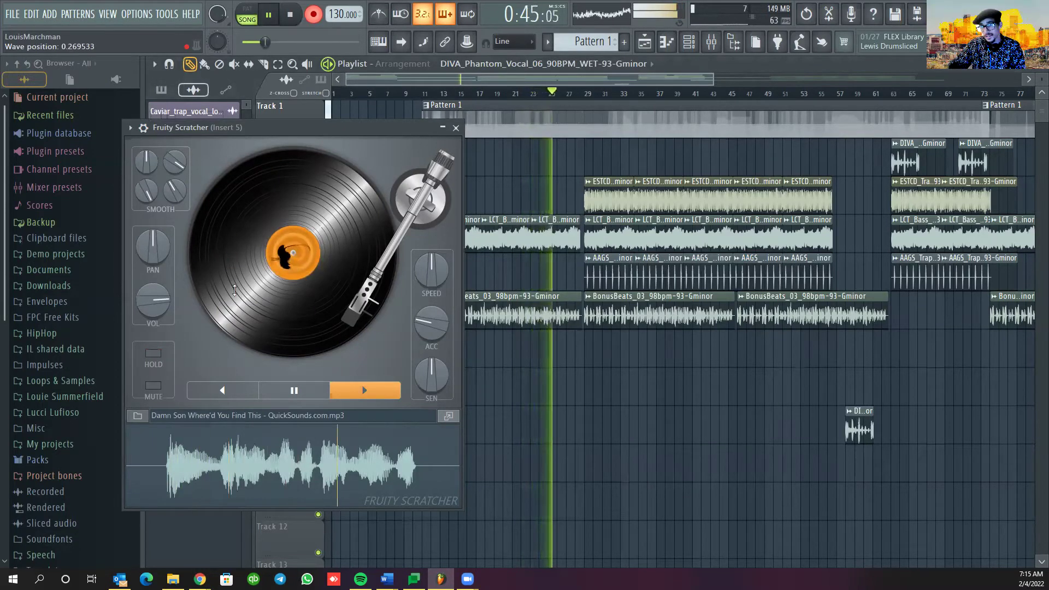
{"action": "left_click_drag", "start_coordinate": [256, 321], "coordinate": [257, 268]}
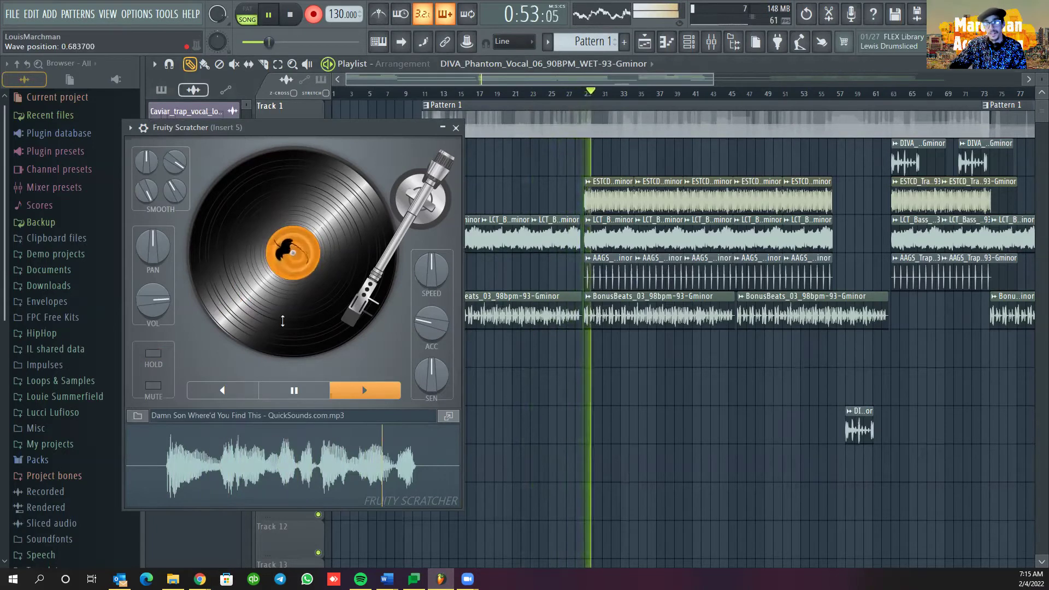
{"action": "left_click", "coordinate": [222, 390]}
{"action": "left_click", "coordinate": [364, 391]}
{"action": "left_click", "coordinate": [230, 392]}
{"action": "left_click", "coordinate": [365, 392]}
{"action": "left_click_drag", "start_coordinate": [265, 297], "coordinate": [265, 292]}
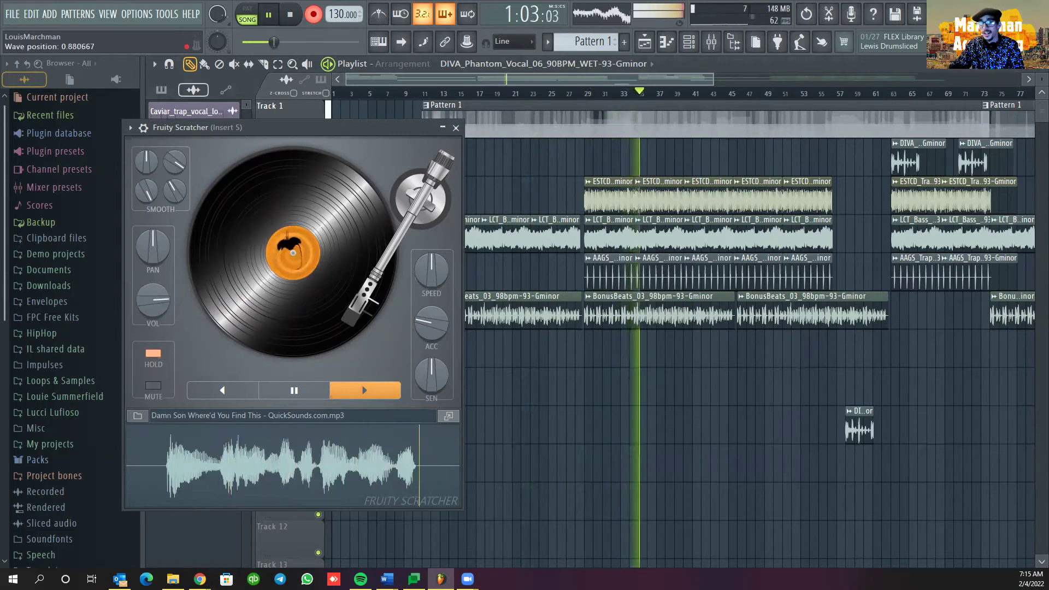
Step: Replace the vocal sample in Fruity Scratcher with Snare Basic from the FLP folder in File Explorer
{"action": "key", "text": "alt+Tab"}
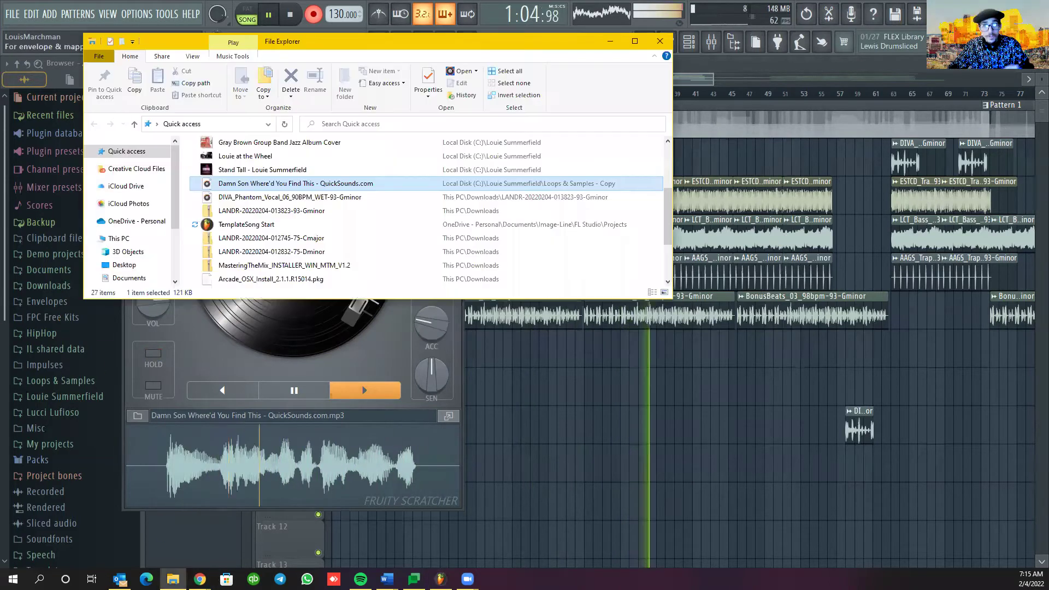
{"action": "scroll", "coordinate": [280, 218], "scroll_direction": "down", "scroll_amount": 2}
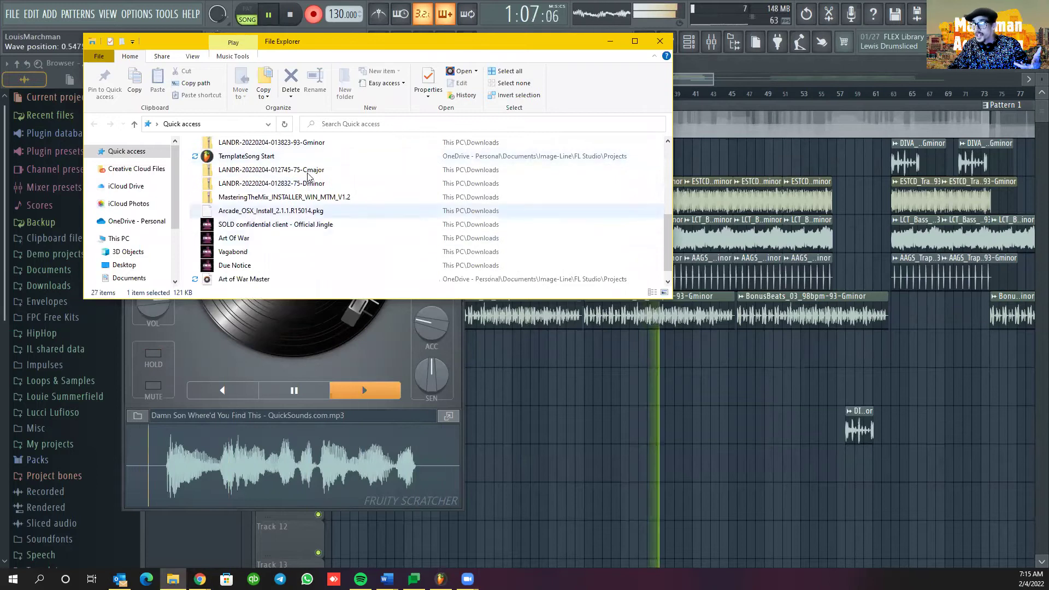
{"action": "key", "text": "alt+Tab"}
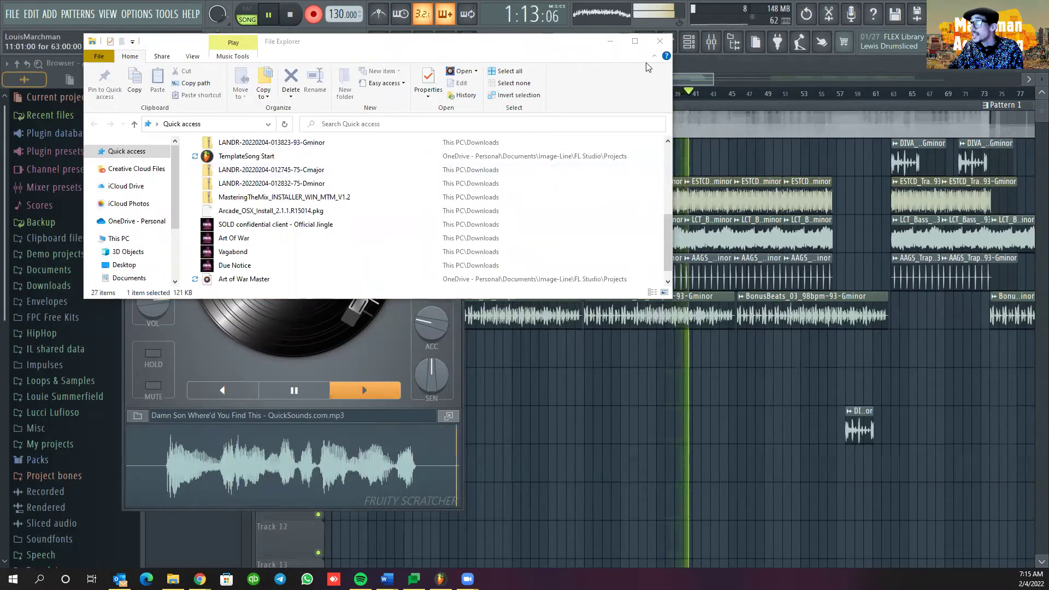
{"action": "left_click", "coordinate": [660, 41]}
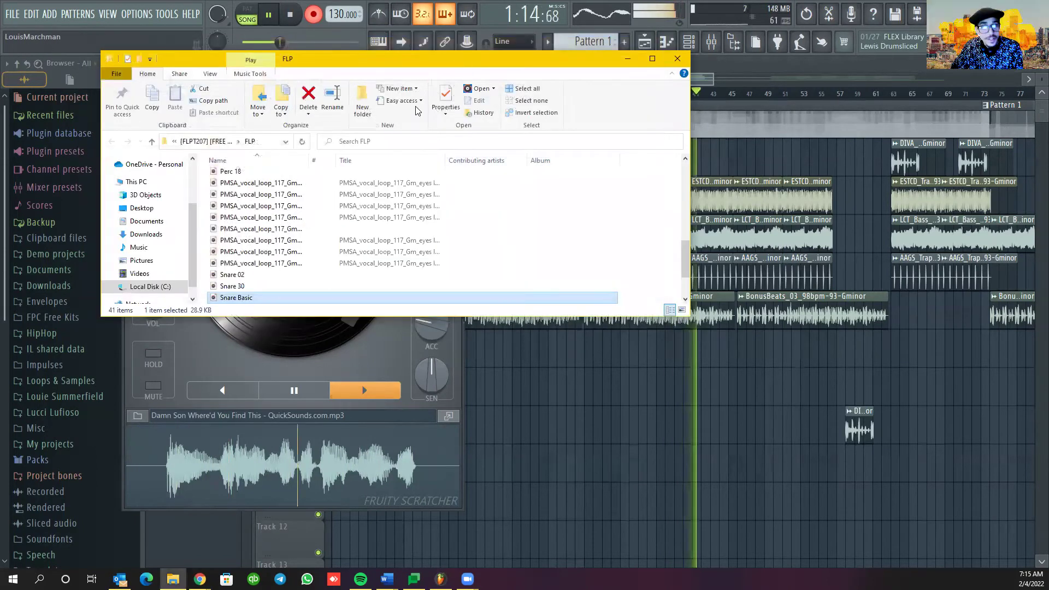
{"action": "left_click", "coordinate": [97, 300]}
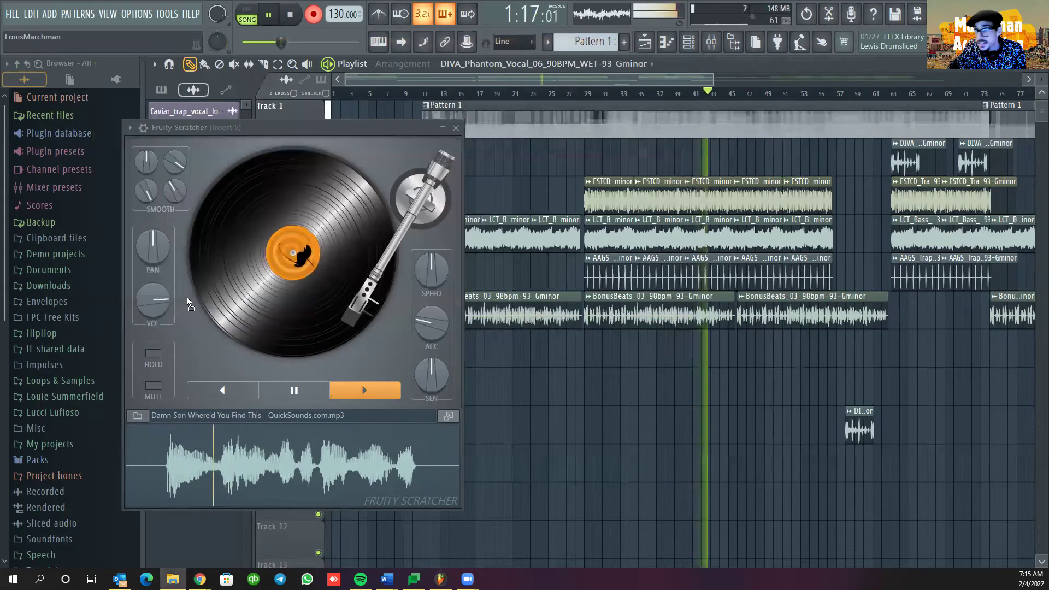
{"action": "left_click_drag", "start_coordinate": [247, 192], "coordinate": [248, 189]}
{"action": "left_click_drag", "start_coordinate": [289, 339], "coordinate": [307, 423]}
Step: Lower the turntable speed and scratch the snare sample back and forth while the song keeps recording
{"action": "left_click_drag", "start_coordinate": [430, 282], "coordinate": [430, 315]}
{"action": "left_click_drag", "start_coordinate": [314, 171], "coordinate": [315, 199]}
{"action": "left_click_drag", "start_coordinate": [248, 196], "coordinate": [268, 224]}
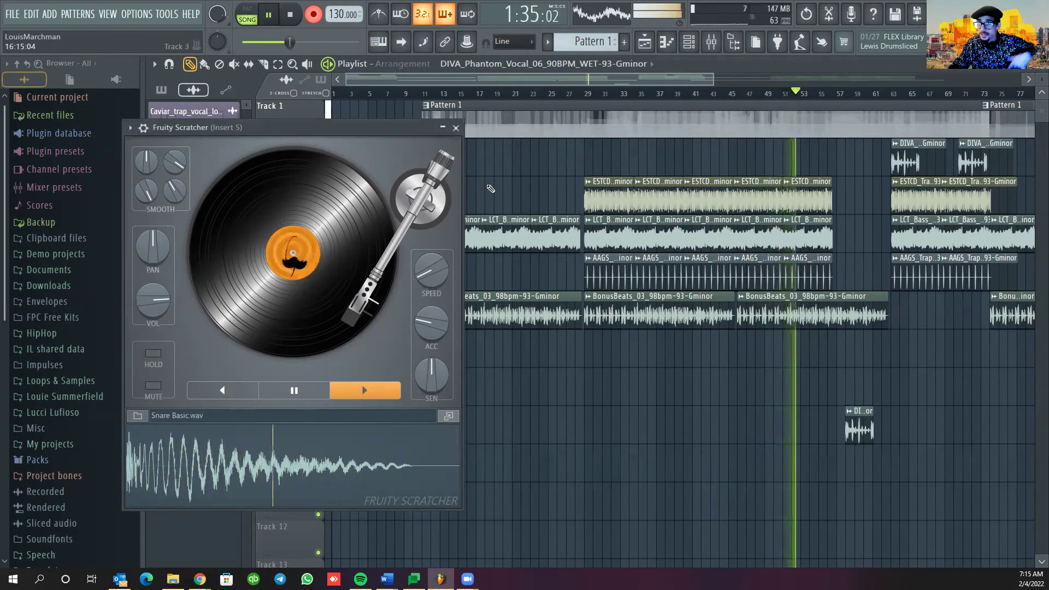
{"action": "left_click_drag", "start_coordinate": [289, 207], "coordinate": [289, 218]}
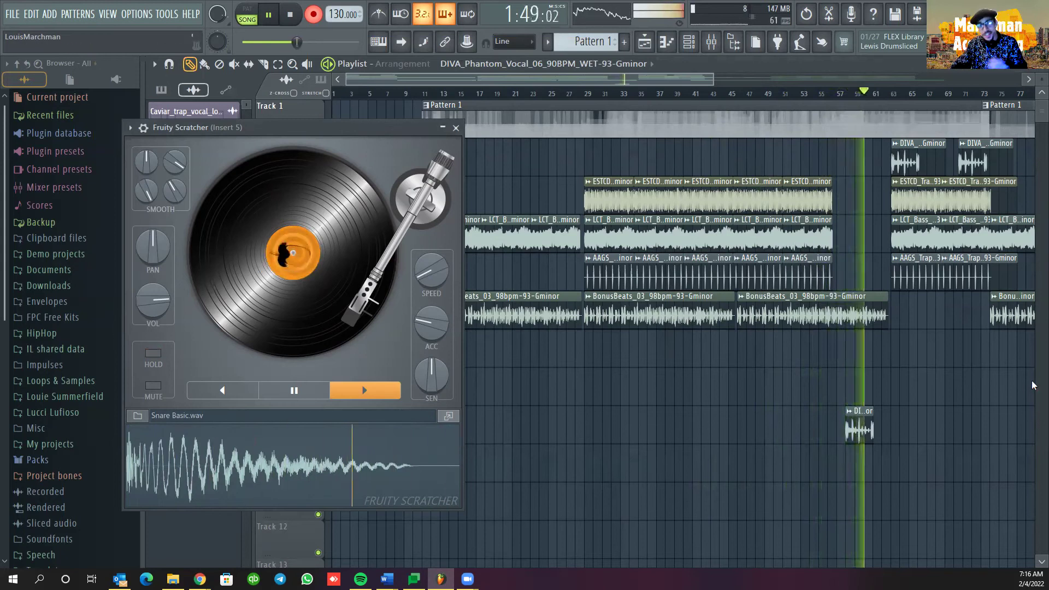
{"action": "left_click_drag", "start_coordinate": [227, 112], "coordinate": [287, 228]}
{"action": "left_click_drag", "start_coordinate": [288, 183], "coordinate": [405, 490]}
{"action": "left_click_drag", "start_coordinate": [350, 219], "coordinate": [311, 427]}
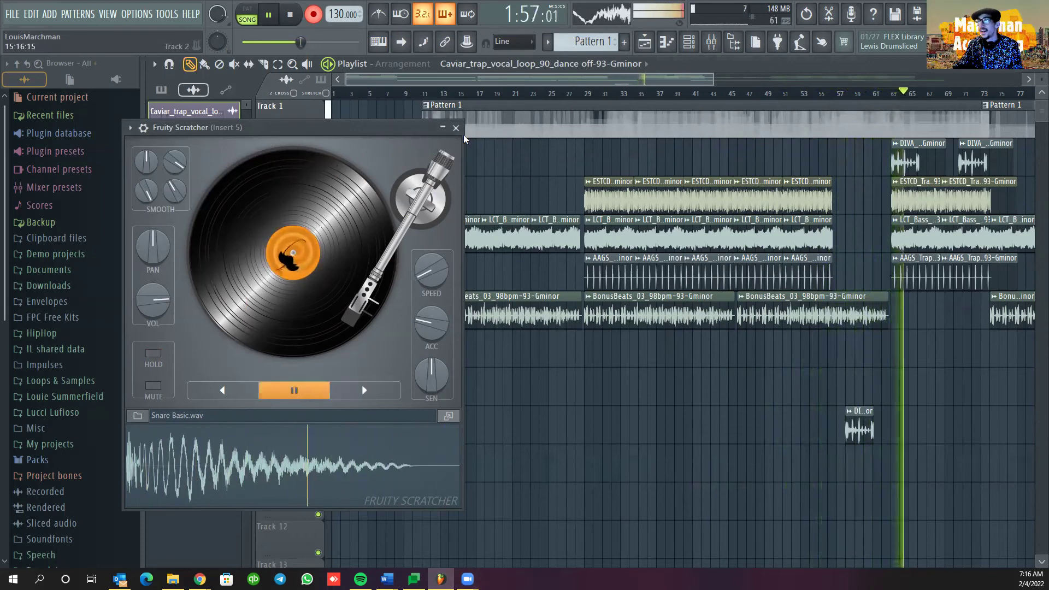
Step: Bring the playlist in front of Fruity Scratcher, turn off recording and stop song playback
{"action": "left_click", "coordinate": [349, 65]}
{"action": "left_click", "coordinate": [316, 14]}
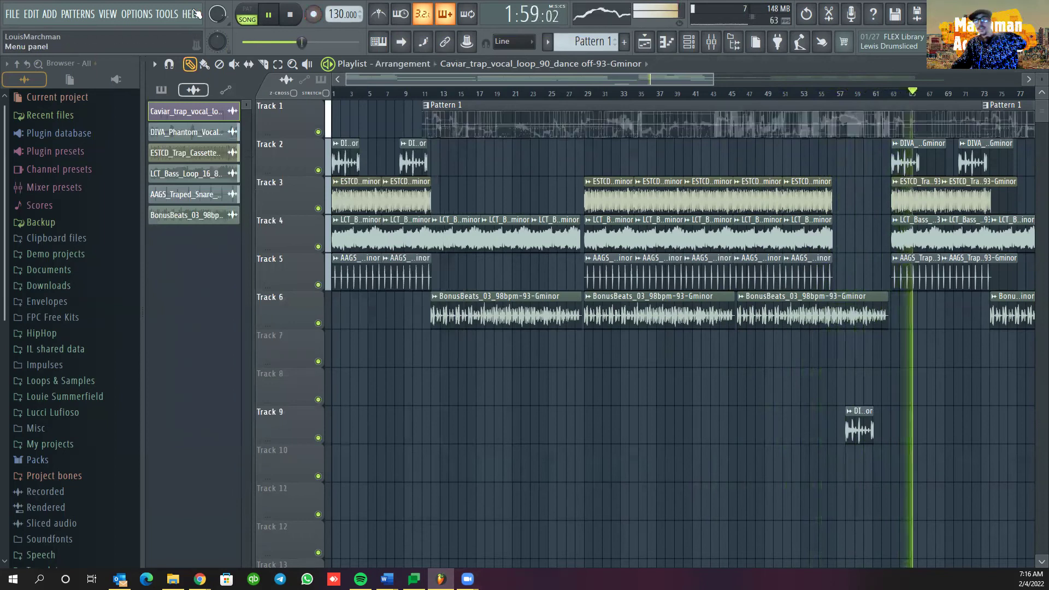
{"action": "left_click", "coordinate": [296, 20]}
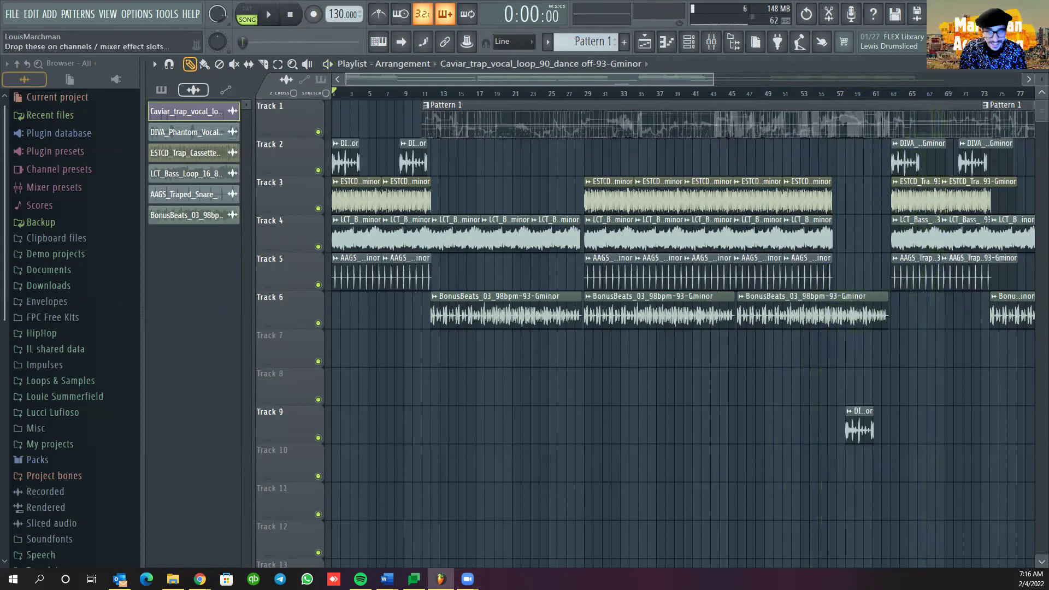